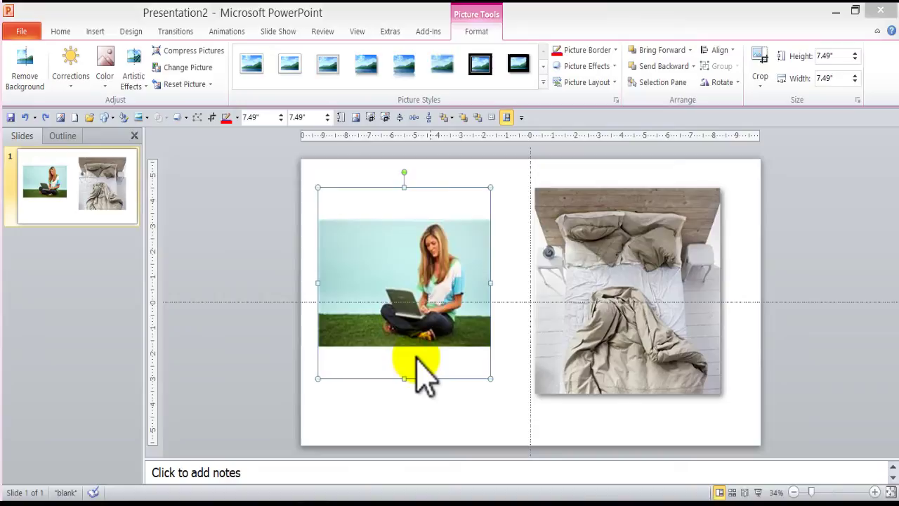
# Crop the woman-with-laptop photo to a narrow portrait about 4 inches wide around her, the laptop and grass
pyautogui.click(393, 403)
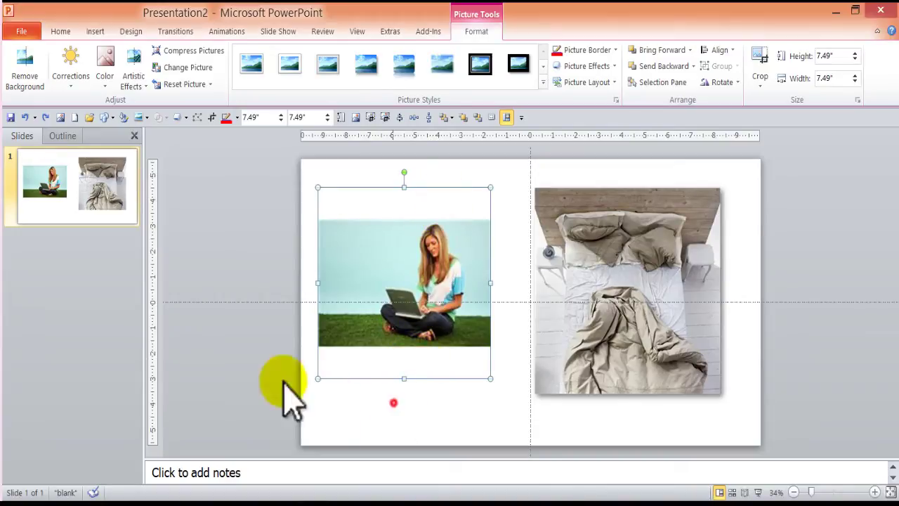
pyautogui.click(426, 246)
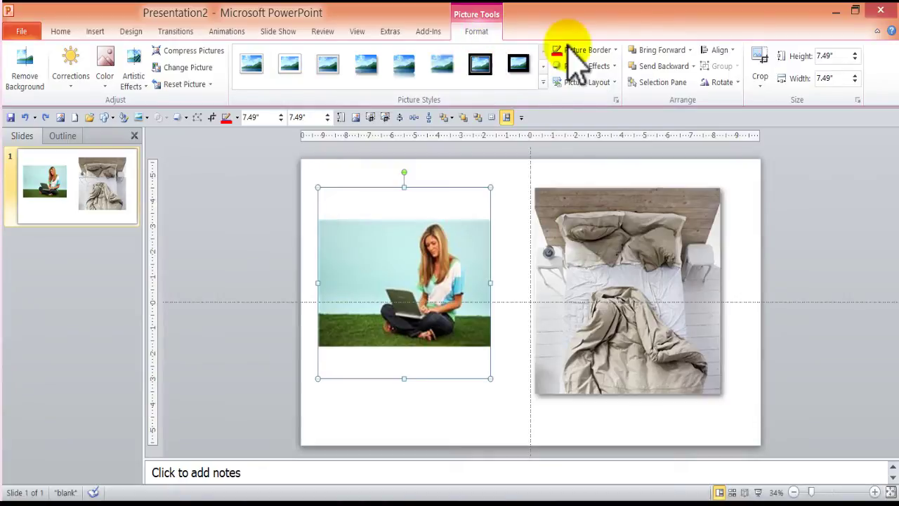
pyautogui.click(760, 62)
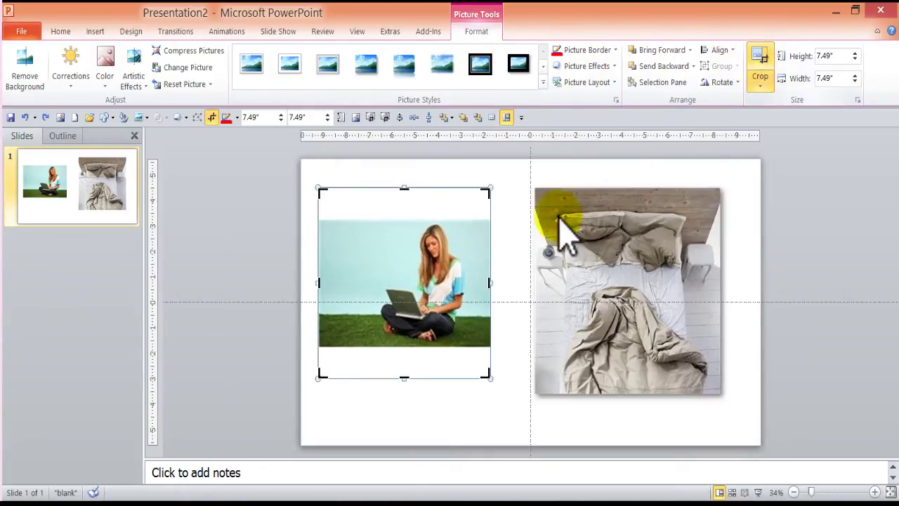
pyautogui.moveTo(404, 188); pyautogui.dragTo(404, 220)
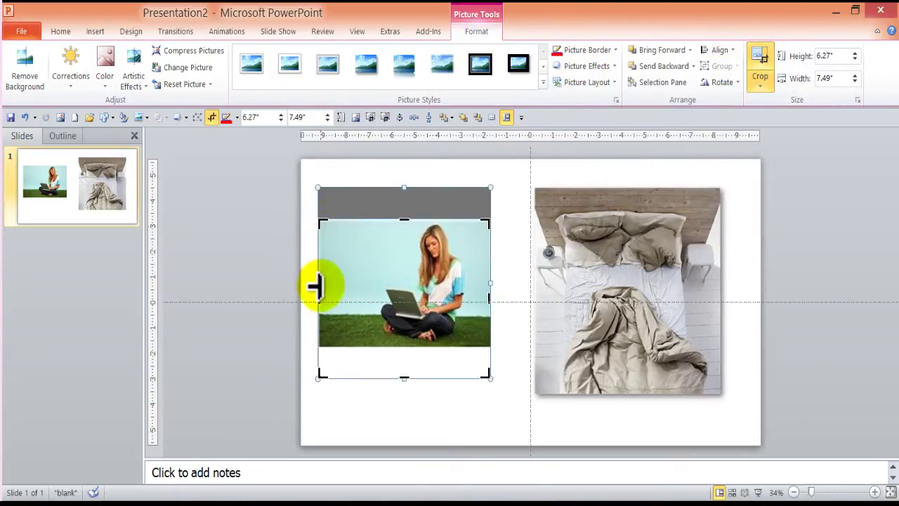
pyautogui.moveTo(324, 304); pyautogui.dragTo(381, 301)
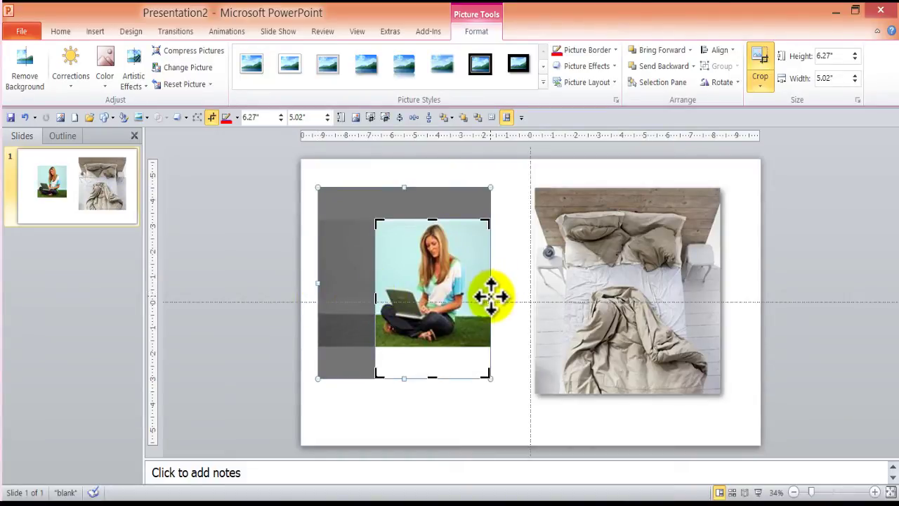
pyautogui.moveTo(492, 302); pyautogui.dragTo(476, 302)
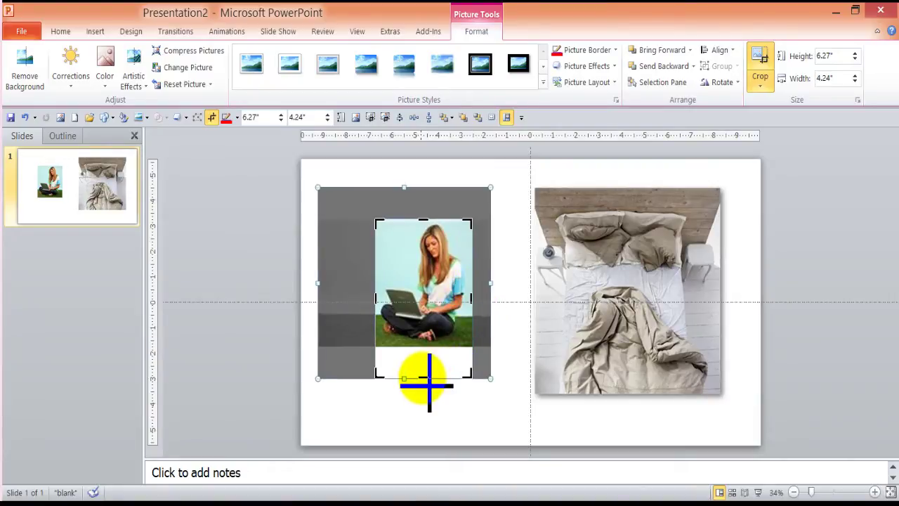
pyautogui.moveTo(428, 378)
pyautogui.mouseDown()
pyautogui.moveTo(431, 351)
pyautogui.moveTo(422, 348)
pyautogui.mouseUp()
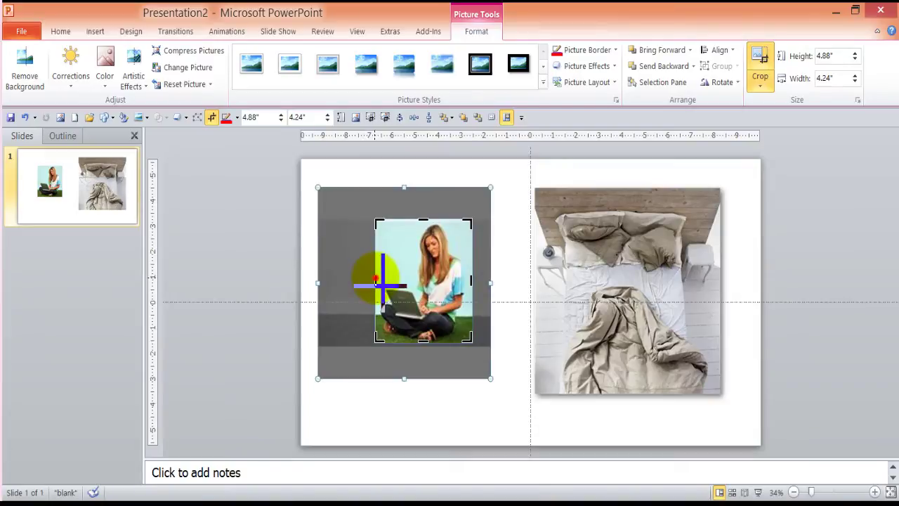
pyautogui.moveTo(386, 285); pyautogui.dragTo(377, 281)
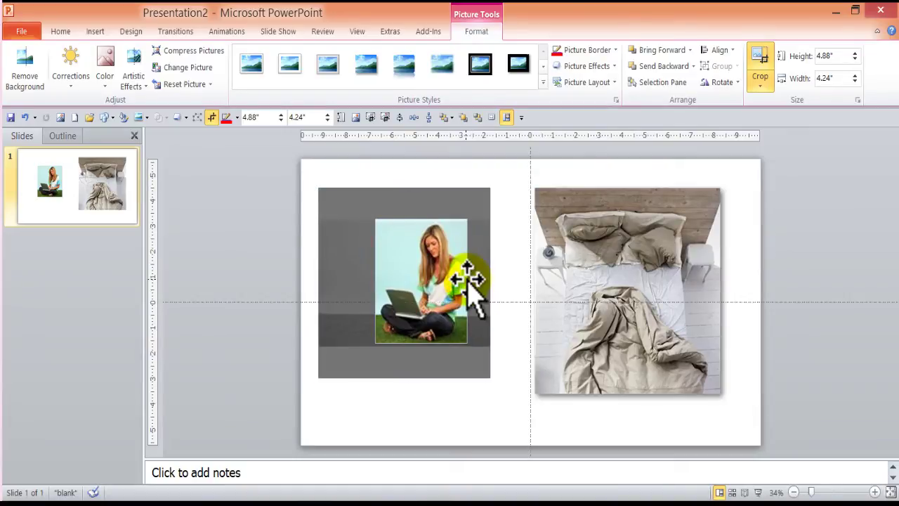
pyautogui.moveTo(472, 285); pyautogui.dragTo(469, 281)
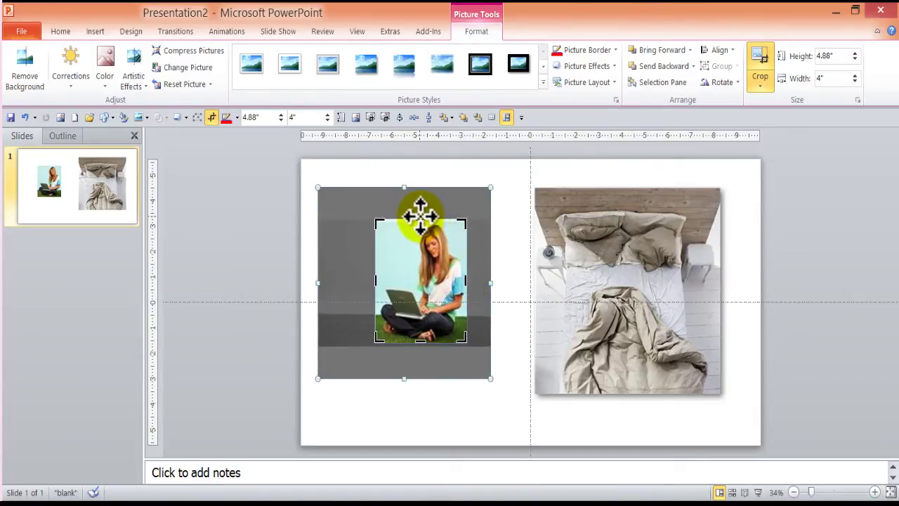
pyautogui.moveTo(426, 226); pyautogui.dragTo(425, 236)
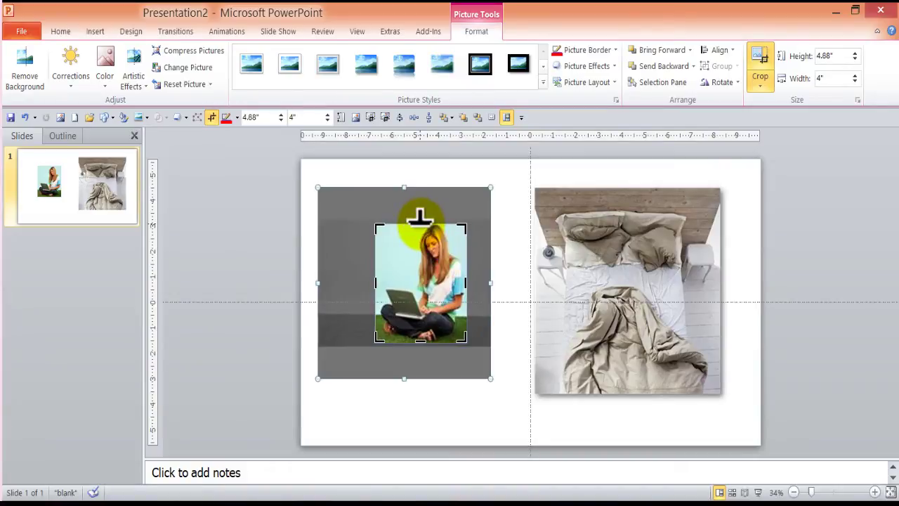
pyautogui.click(415, 406)
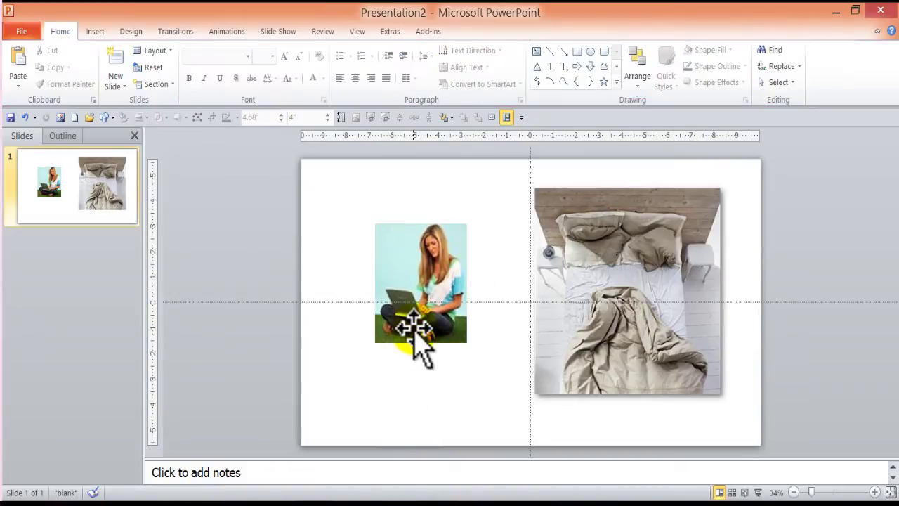
# Zoom the slide to about 246% and scroll up to the top of the cropped photo
pyautogui.click(434, 253)
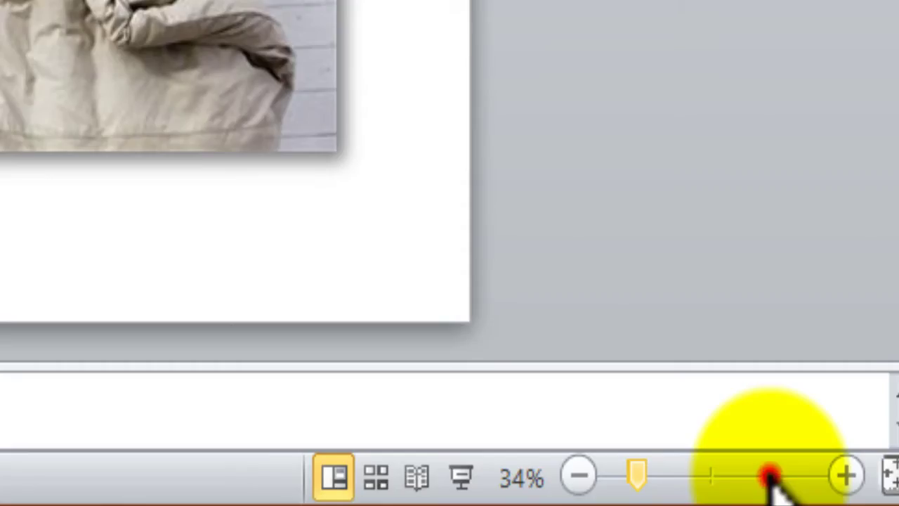
pyautogui.click(769, 476)
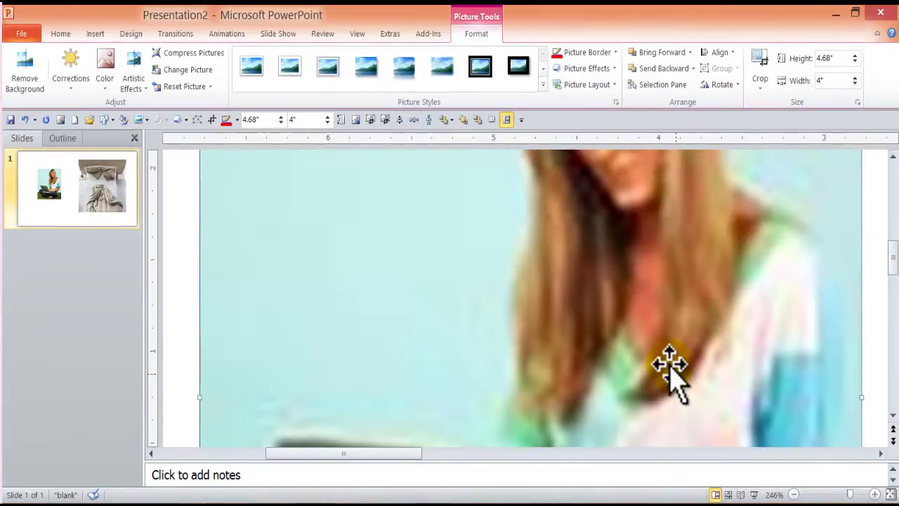
pyautogui.scroll(1, 669, 366)
pyautogui.scroll(1, 664, 359)
pyautogui.scroll(1, 664, 358)
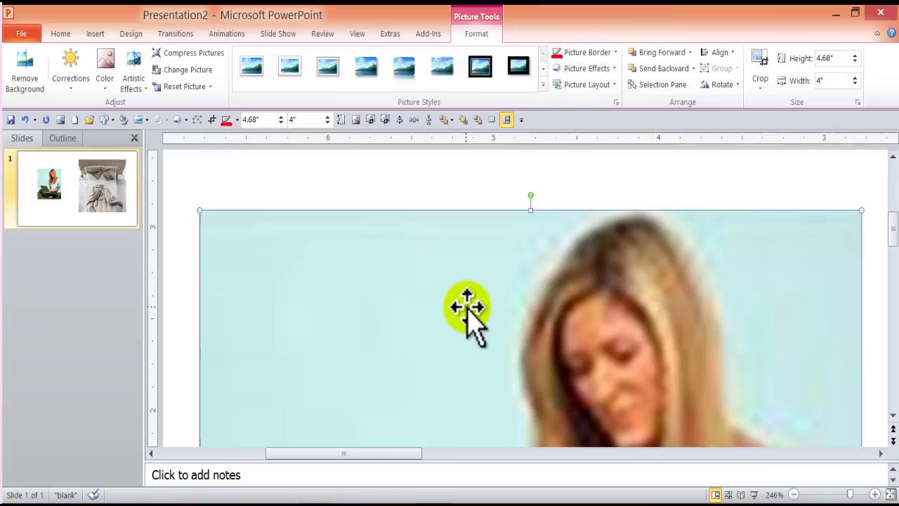
pyautogui.click(467, 307)
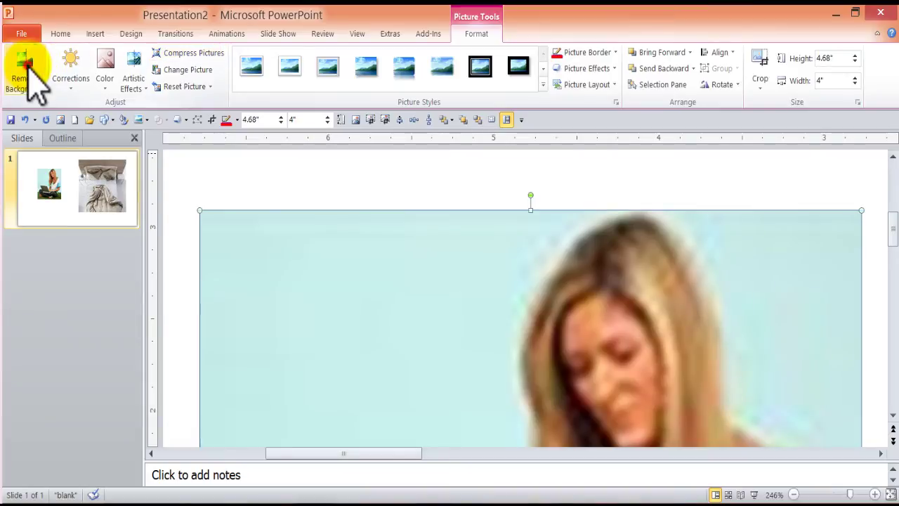
# Start Remove Background and stretch the marquee up over her head and out on the left
pyautogui.click(27, 72)
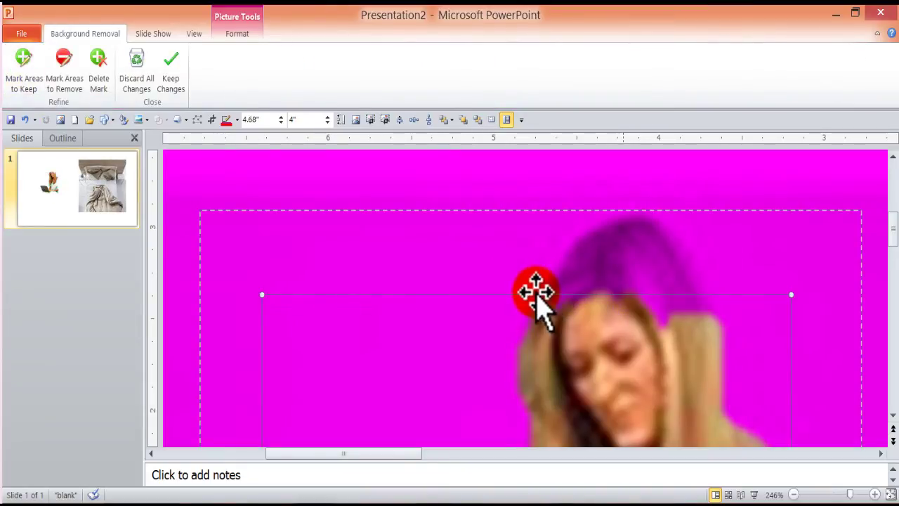
pyautogui.moveTo(527, 295); pyautogui.dragTo(524, 209)
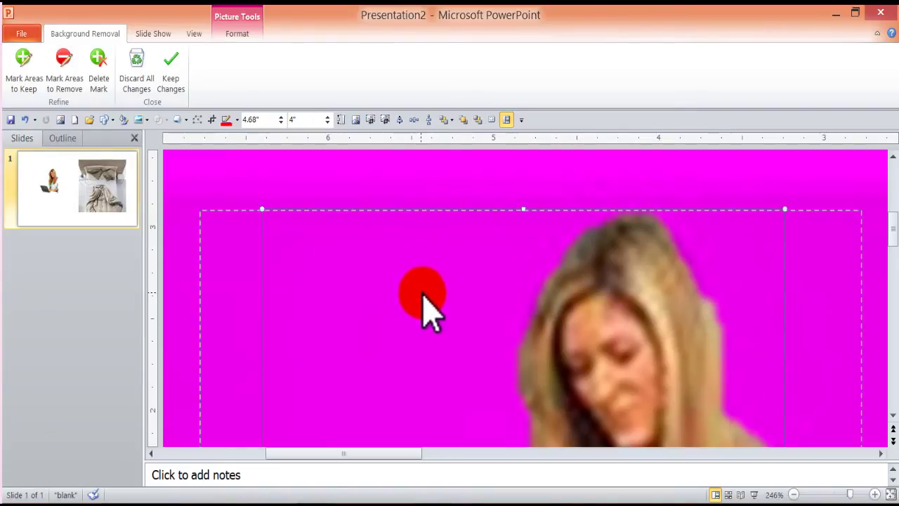
pyautogui.scroll(-1, 734, 338)
pyautogui.scroll(-5, 734, 338)
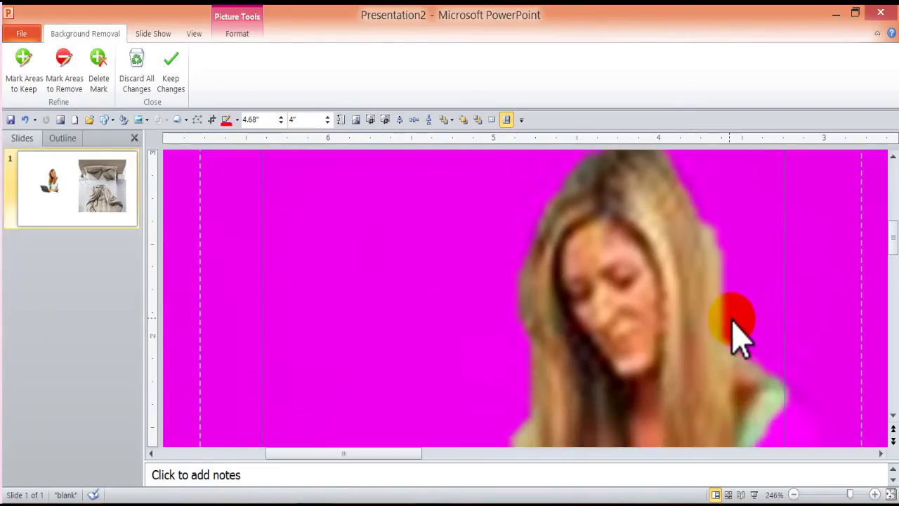
pyautogui.moveTo(261, 316); pyautogui.dragTo(236, 316)
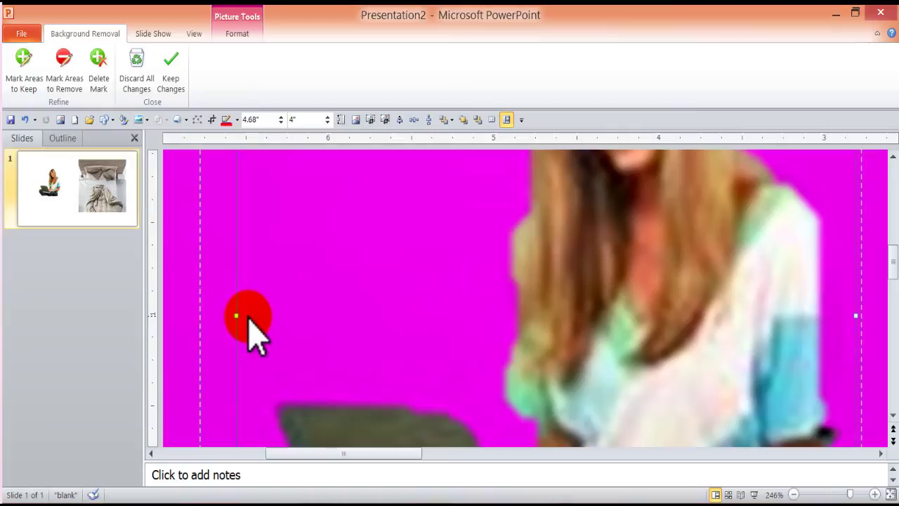
pyautogui.moveTo(237, 316); pyautogui.dragTo(251, 324)
# Extend the background-removal marquee down over her legs, then zoom out to the whole slide
pyautogui.scroll(-1, 309, 323)
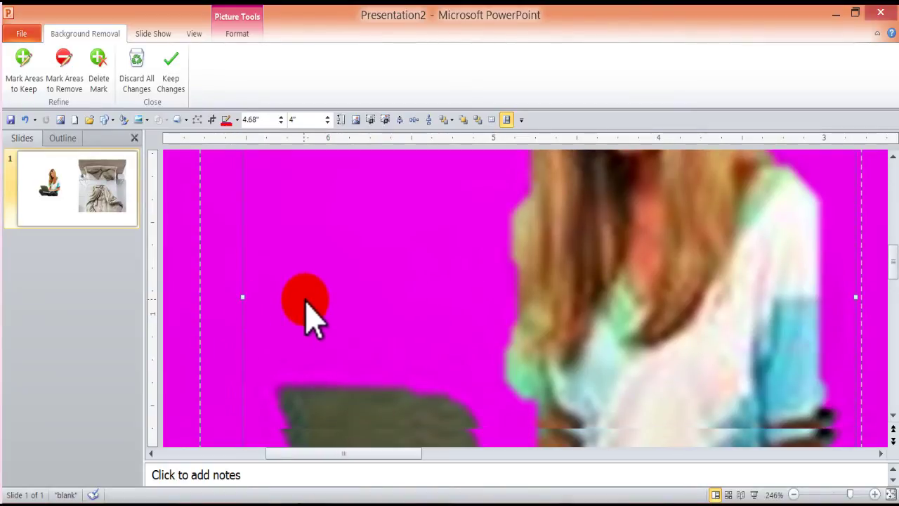
pyautogui.scroll(-2, 306, 302)
pyautogui.scroll(-2, 306, 302)
pyautogui.scroll(-2, 306, 302)
pyautogui.scroll(-2, 308, 302)
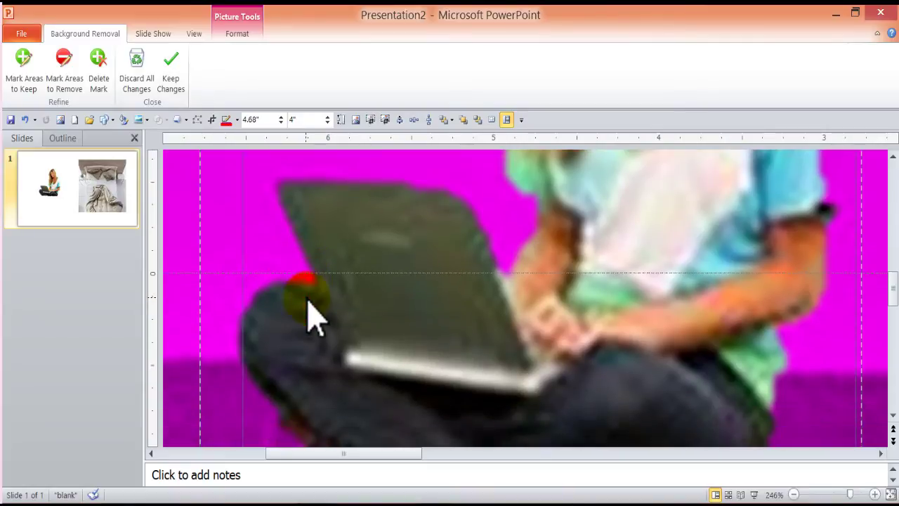
pyautogui.scroll(-4, 312, 316)
pyautogui.scroll(-2, 351, 330)
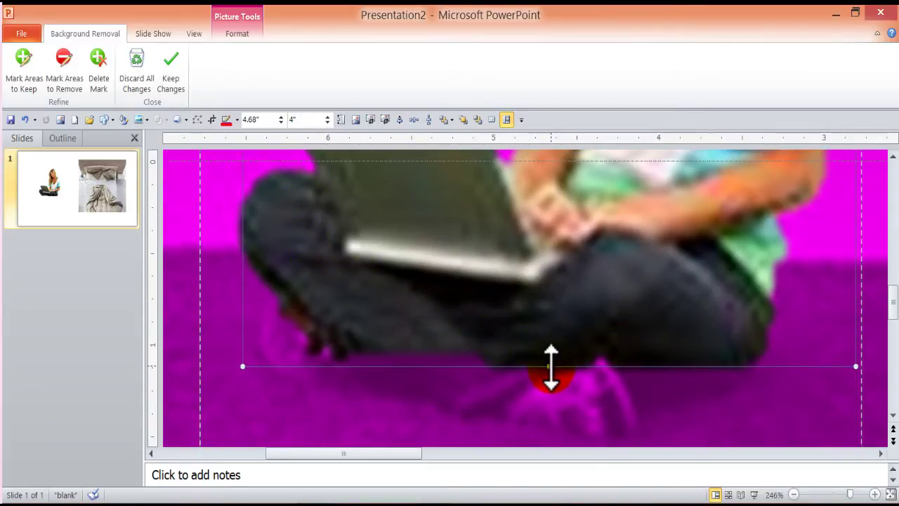
pyautogui.moveTo(550, 365)
pyautogui.mouseDown()
pyautogui.moveTo(547, 444)
pyautogui.moveTo(582, 445)
pyautogui.mouseUp()
pyautogui.scroll(-2, 632, 432)
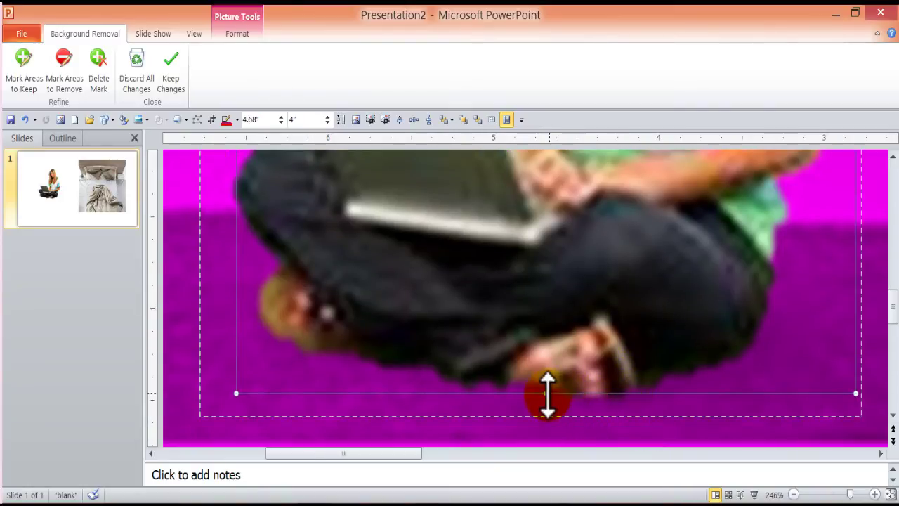
pyautogui.moveTo(548, 393); pyautogui.dragTo(547, 401)
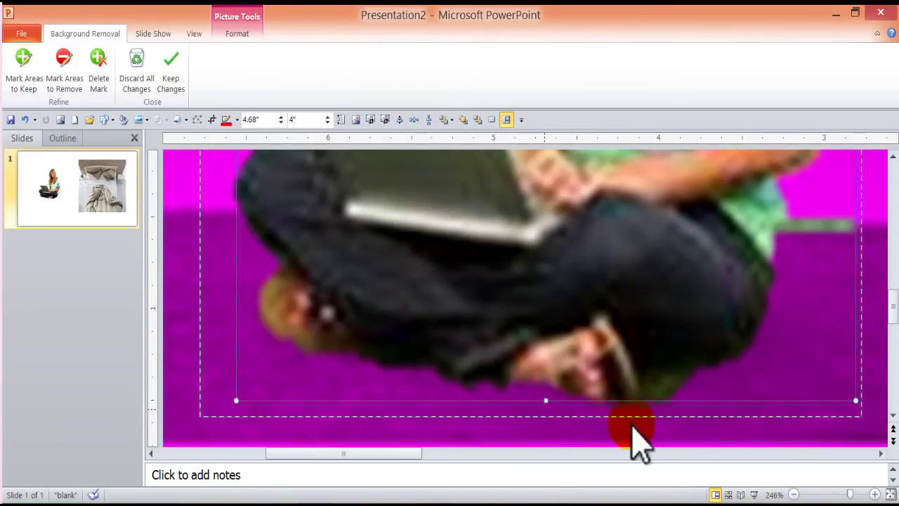
pyautogui.click(819, 495)
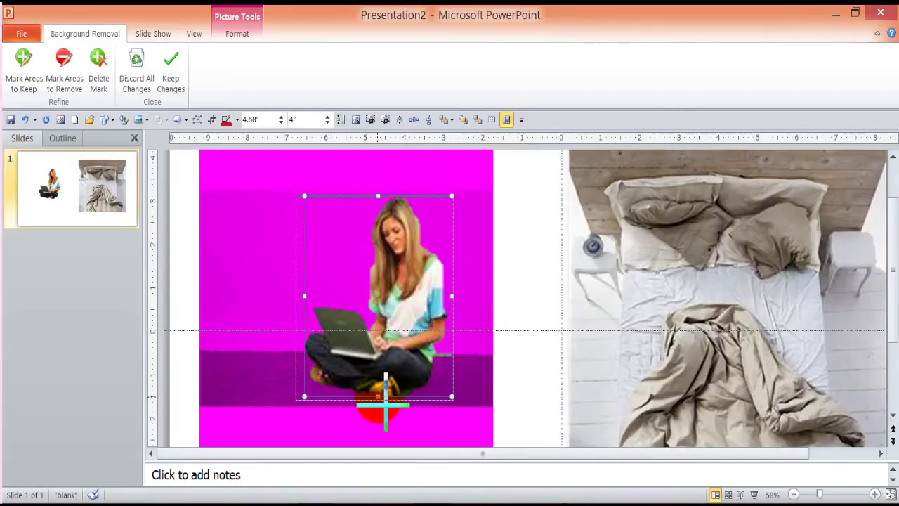
# Fit the marquee to her feet and both sides, then keep the background removal changes
pyautogui.moveTo(385, 405); pyautogui.dragTo(378, 403)
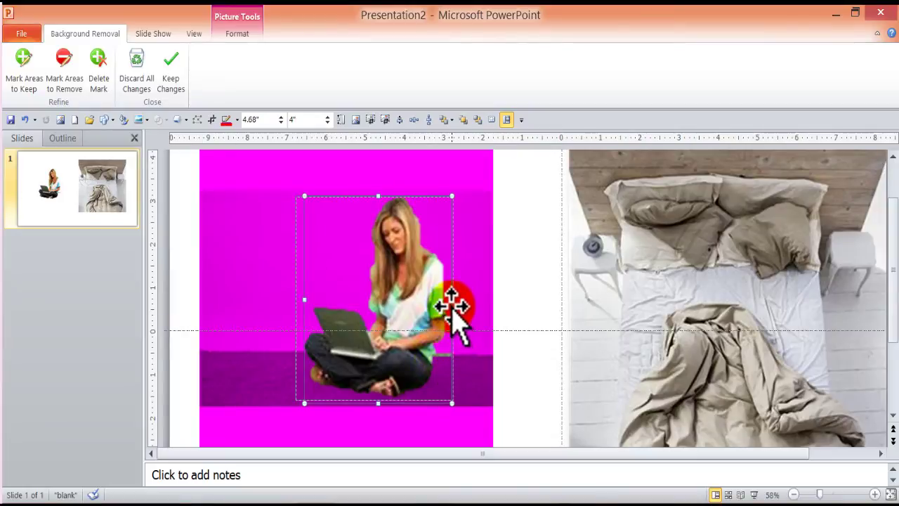
pyautogui.moveTo(451, 300); pyautogui.dragTo(458, 300)
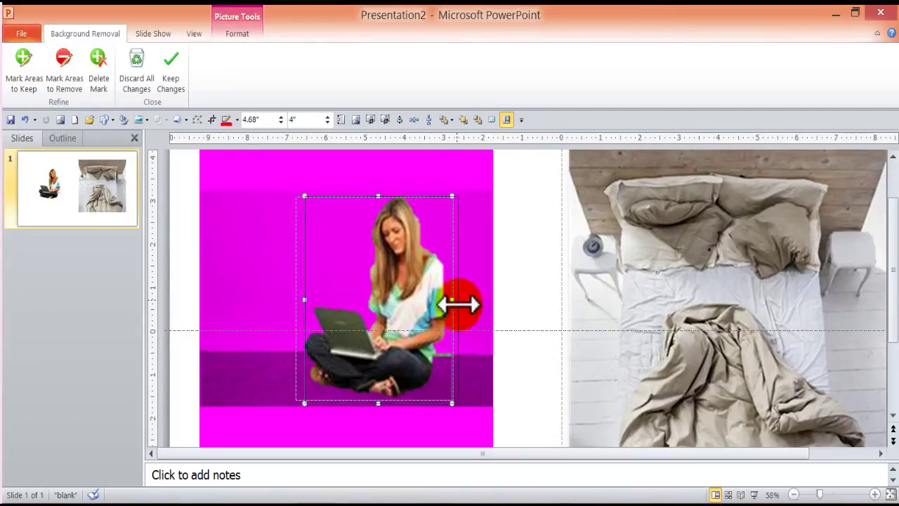
pyautogui.moveTo(303, 300); pyautogui.dragTo(292, 301)
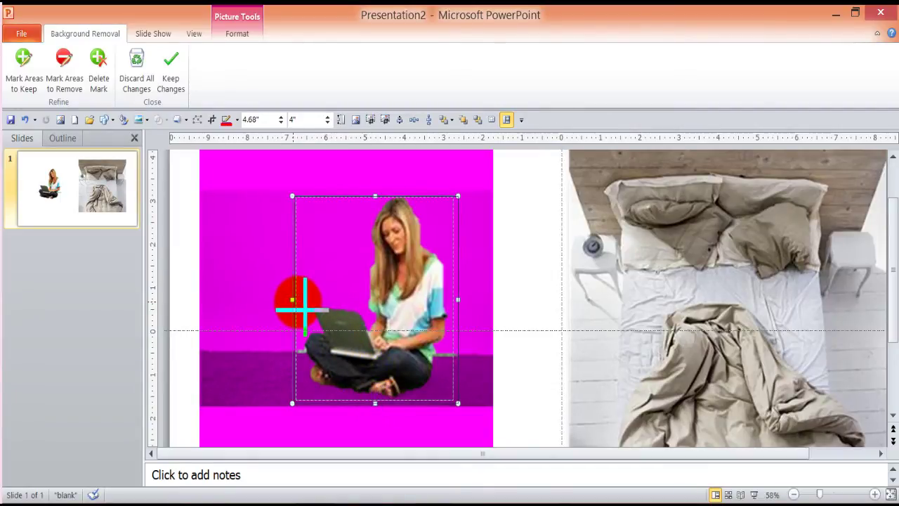
pyautogui.moveTo(302, 303); pyautogui.dragTo(300, 301)
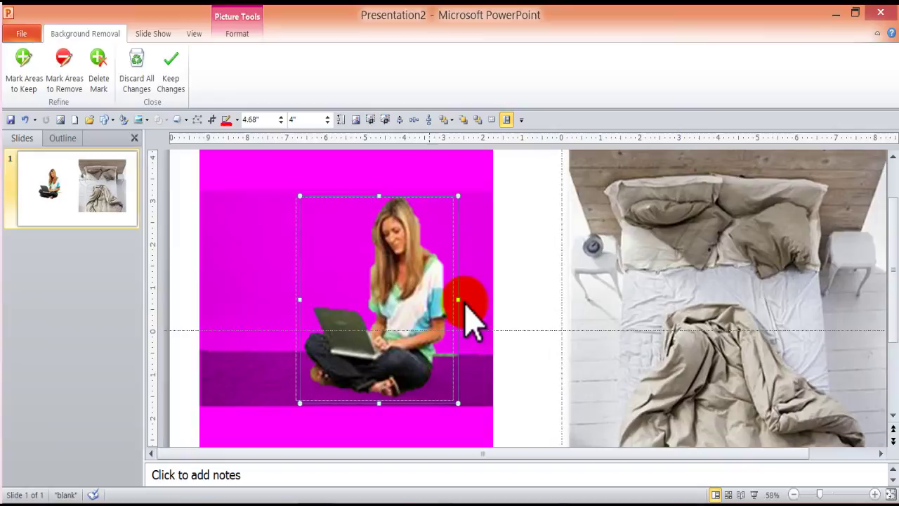
pyautogui.moveTo(460, 303); pyautogui.dragTo(450, 300)
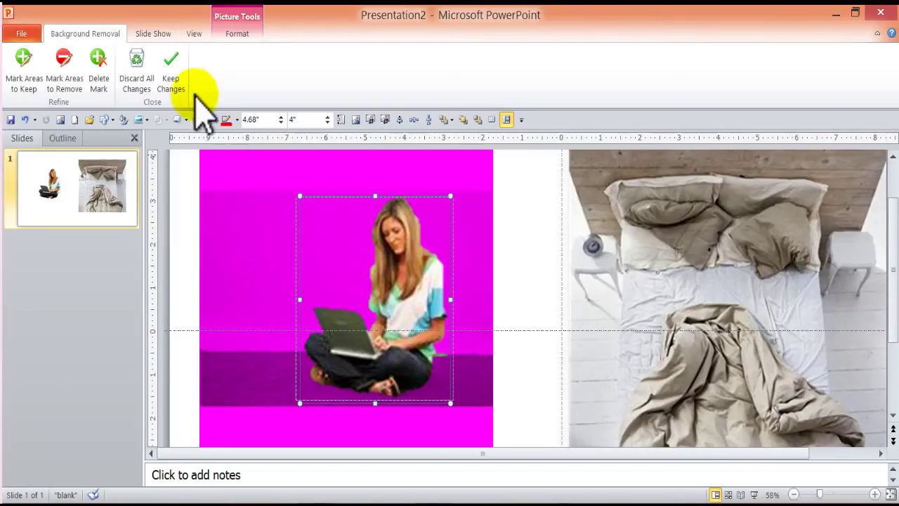
pyautogui.click(174, 85)
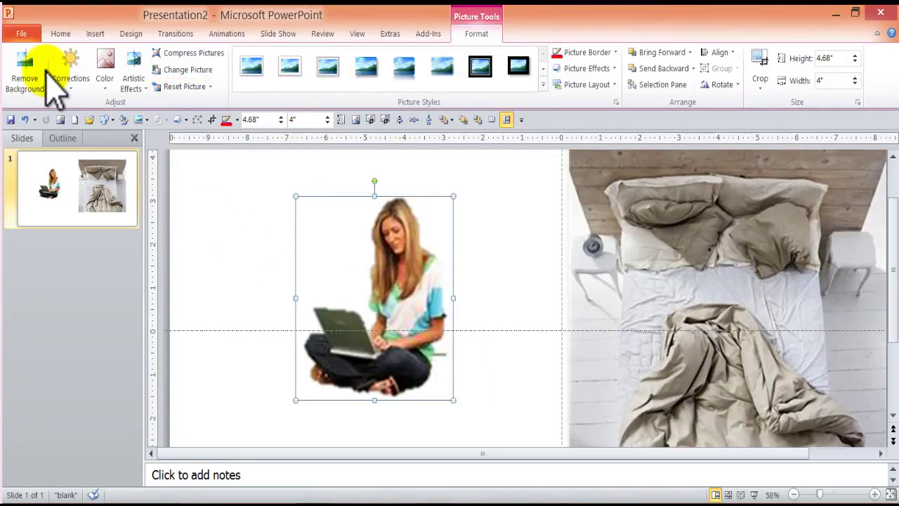
# Reopen background removal and mark the shoulder to keep, undoing the bad stroke
pyautogui.click(27, 70)
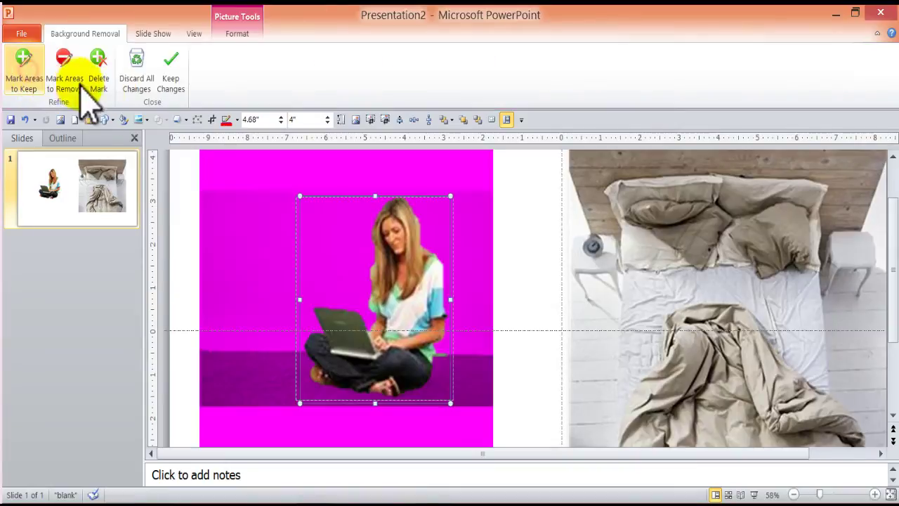
pyautogui.click(25, 78)
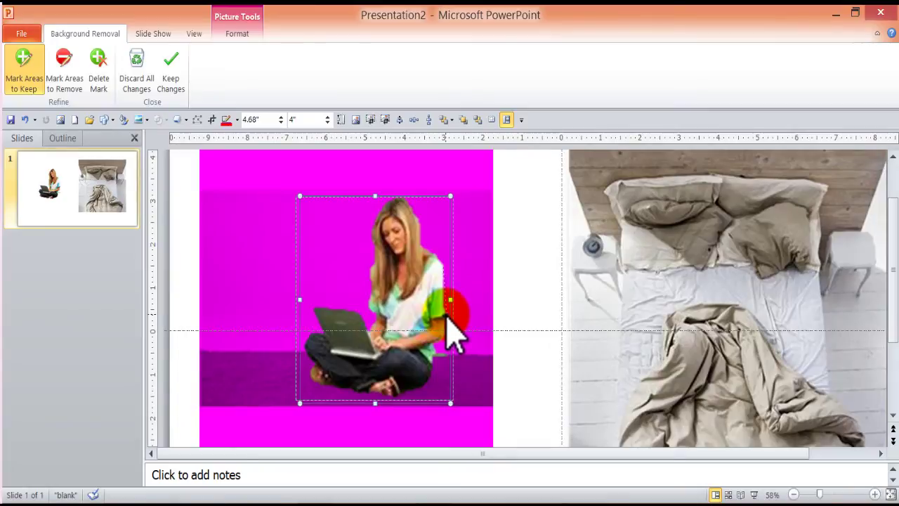
pyautogui.moveTo(443, 289); pyautogui.dragTo(442, 281)
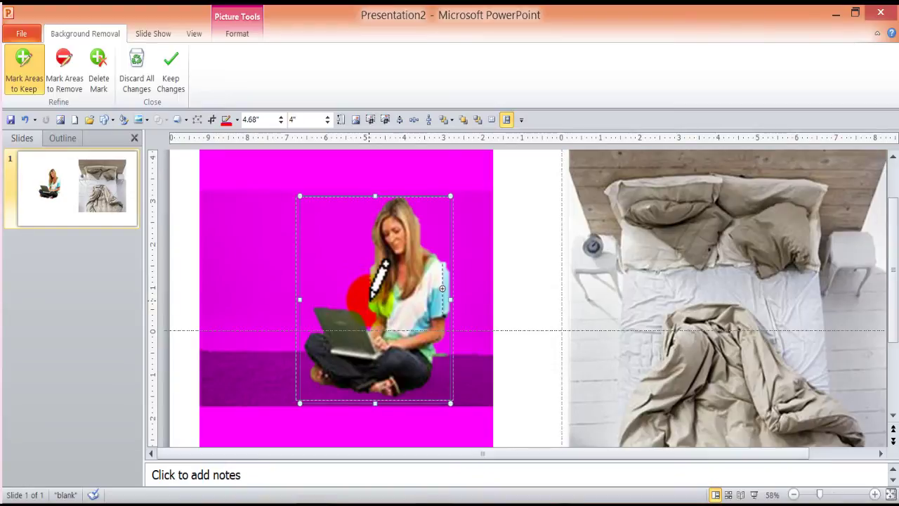
pyautogui.click(24, 121)
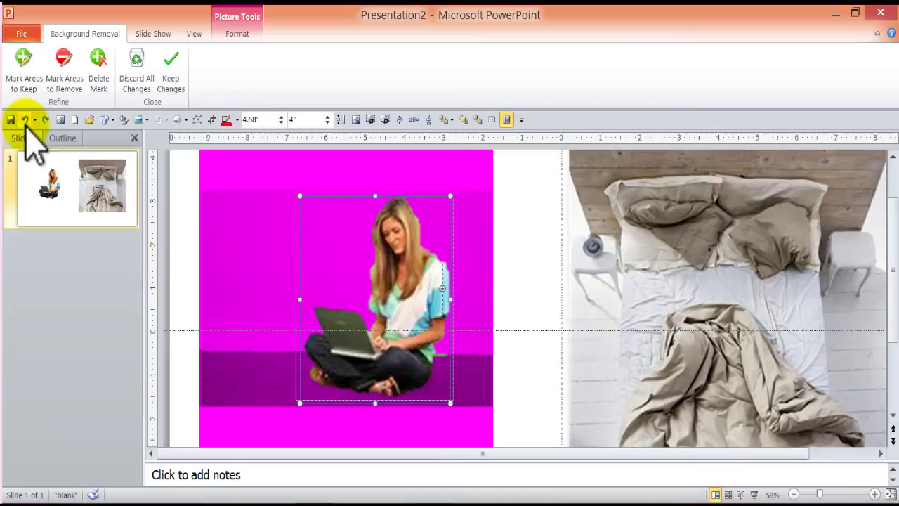
pyautogui.click(25, 120)
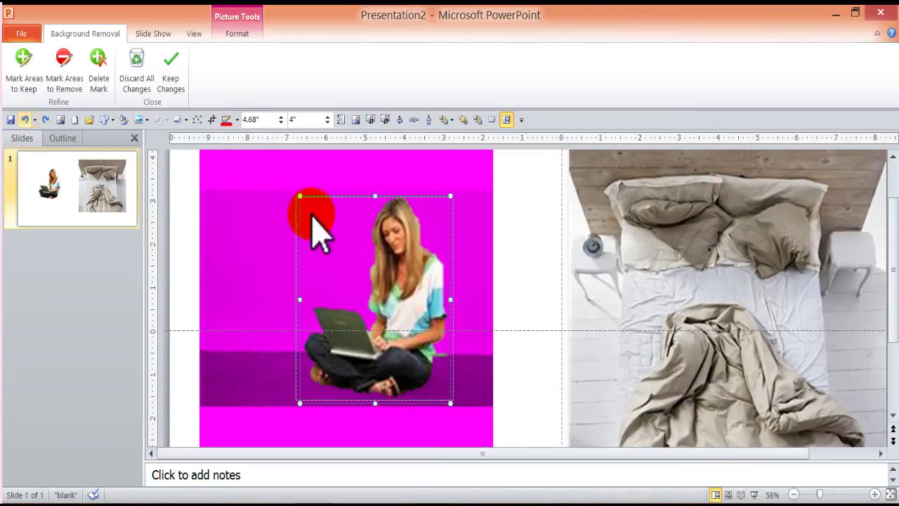
pyautogui.click(24, 73)
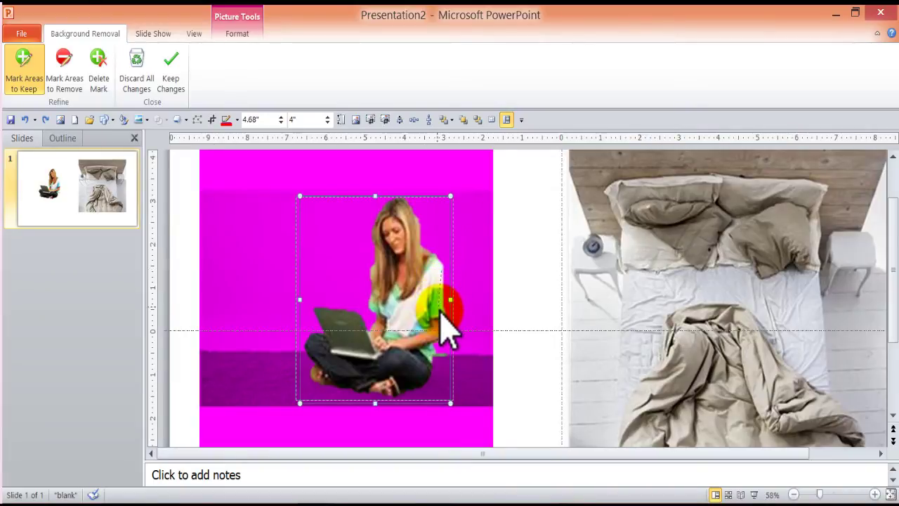
# Mark her shoulder edge, hair and shirt as areas to keep
pyautogui.moveTo(452, 281); pyautogui.dragTo(430, 316)
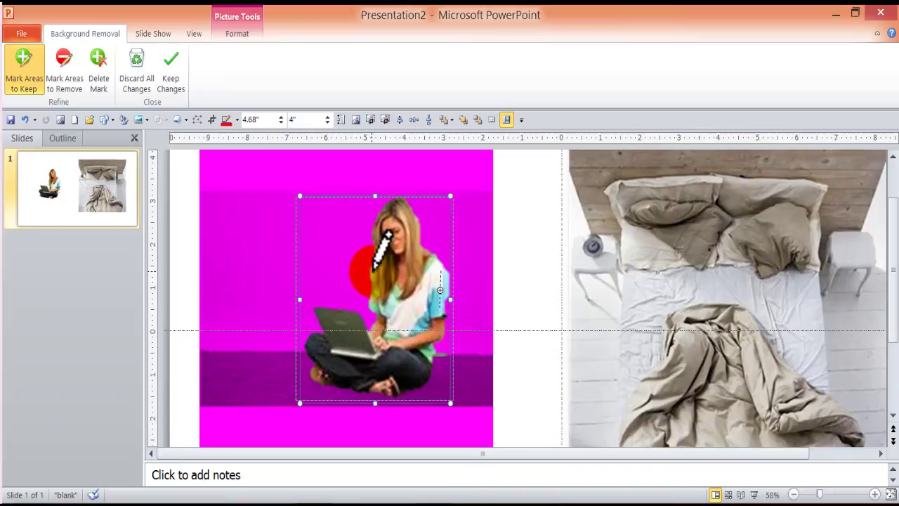
pyautogui.moveTo(373, 268); pyautogui.dragTo(374, 297)
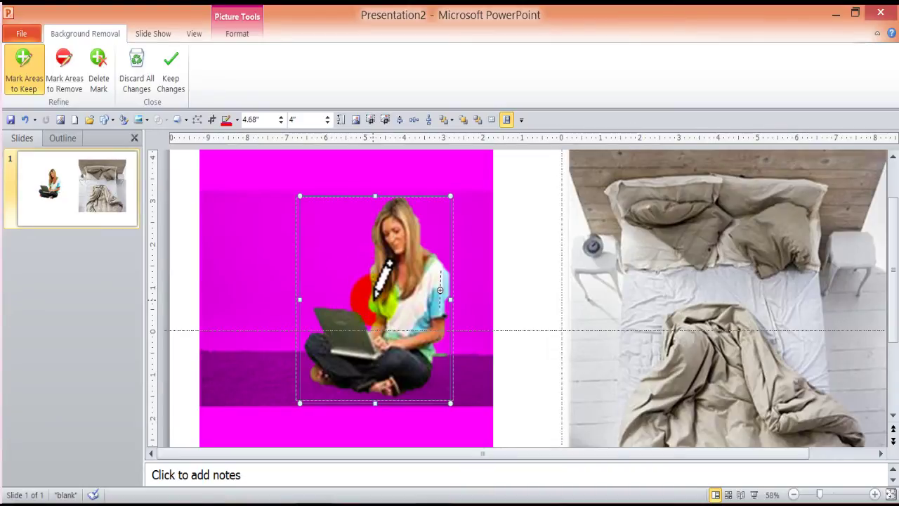
pyautogui.moveTo(451, 300)
pyautogui.mouseDown()
pyautogui.moveTo(465, 311)
pyautogui.moveTo(404, 369)
pyautogui.moveTo(420, 327)
pyautogui.mouseUp()
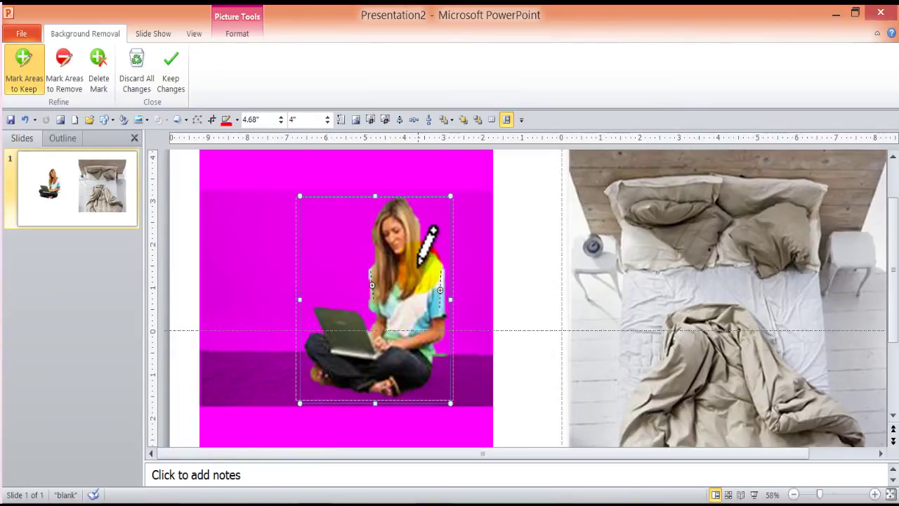
pyautogui.moveTo(419, 265)
pyautogui.mouseDown()
pyautogui.moveTo(436, 268)
pyautogui.moveTo(440, 288)
pyautogui.mouseUp()
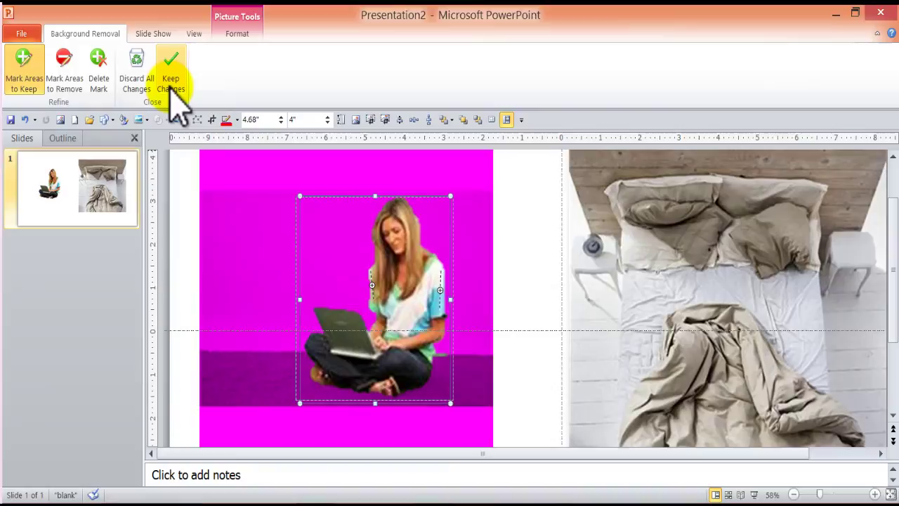
# Apply the keep marks, then mark the stray patch beside her knee for removal
pyautogui.click(518, 249)
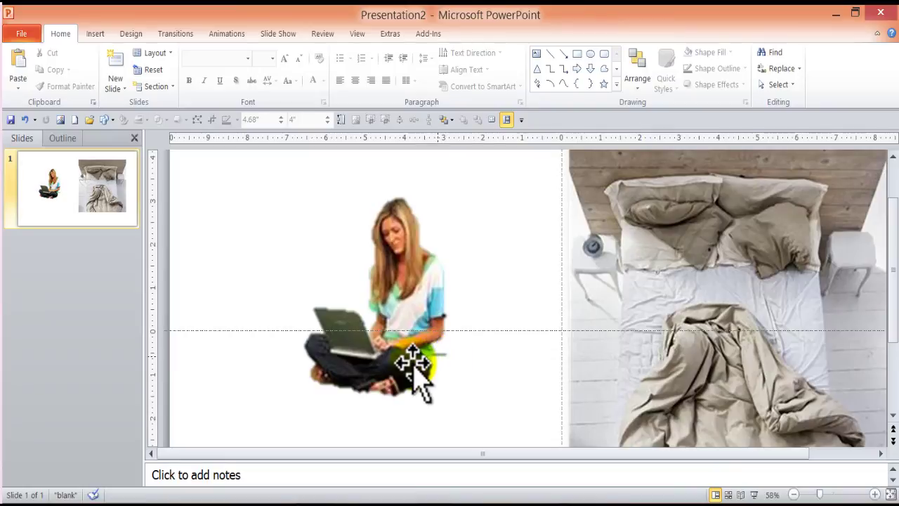
pyautogui.doubleClick(418, 339)
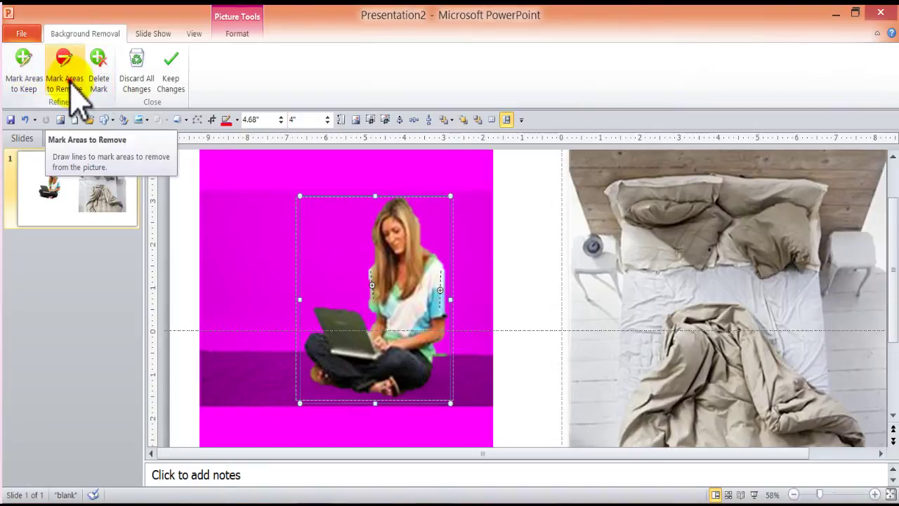
pyautogui.click(66, 80)
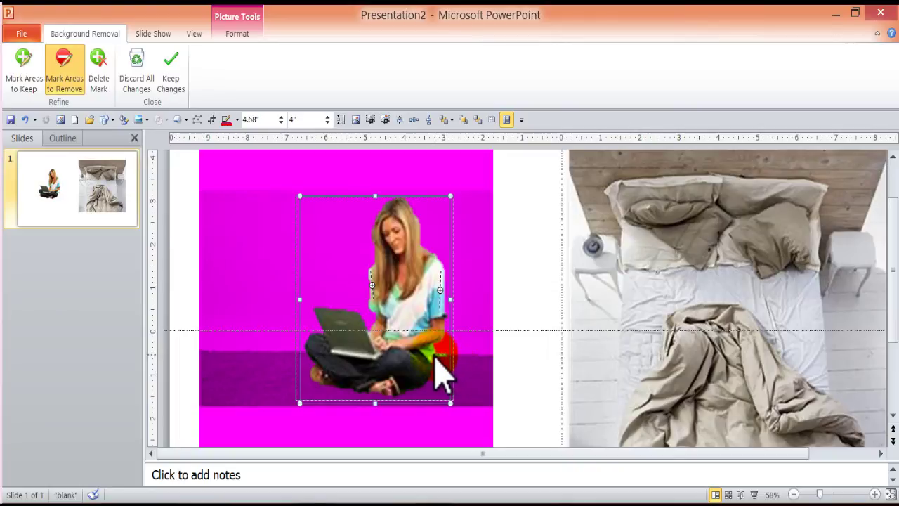
pyautogui.moveTo(427, 354); pyautogui.dragTo(454, 353)
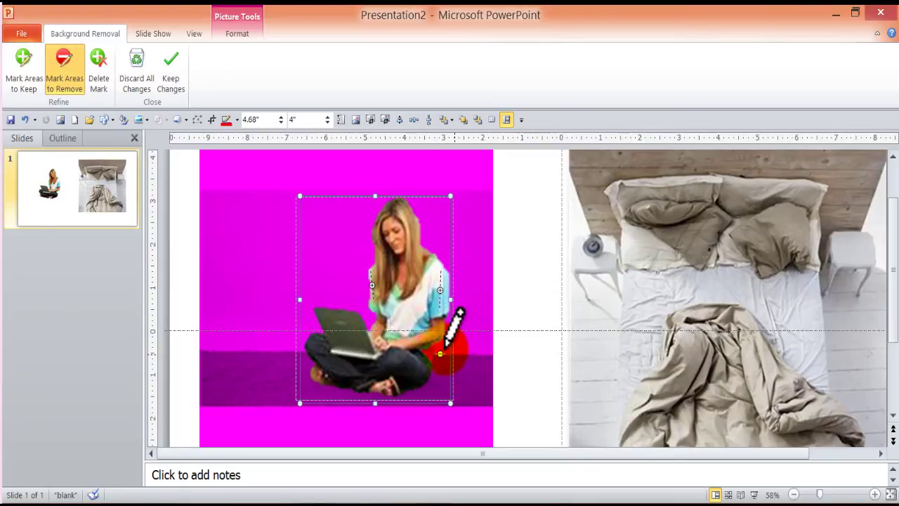
# Mark the areas beside her knee to keep and accept the finished cutout
pyautogui.click(20, 81)
pyautogui.click(436, 352)
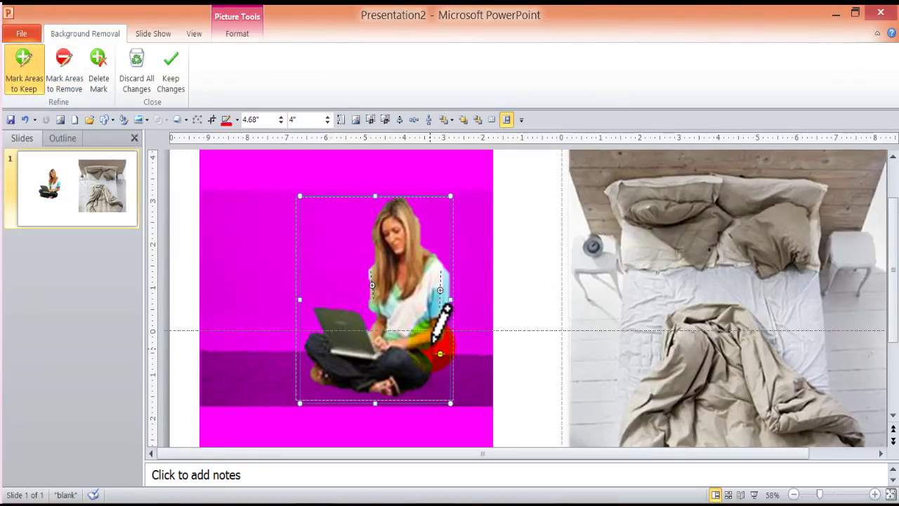
pyautogui.click(430, 351)
pyautogui.click(360, 404)
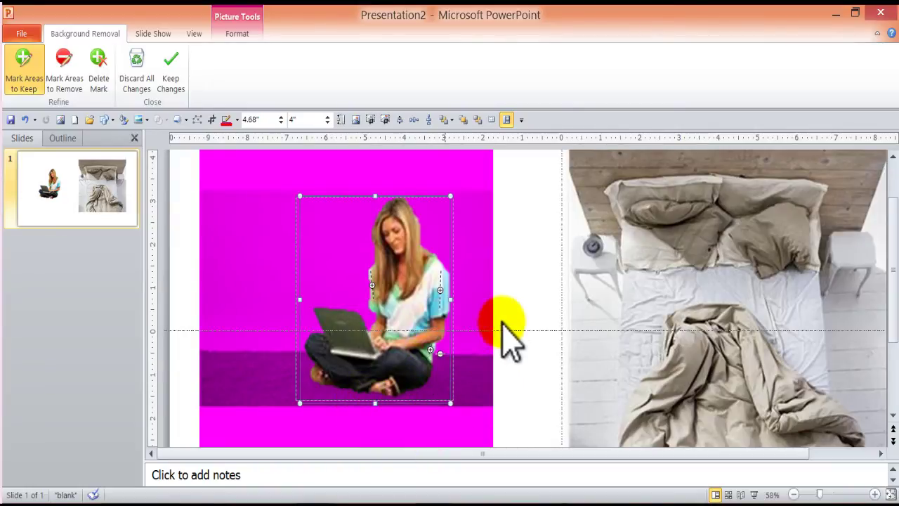
pyautogui.click(520, 281)
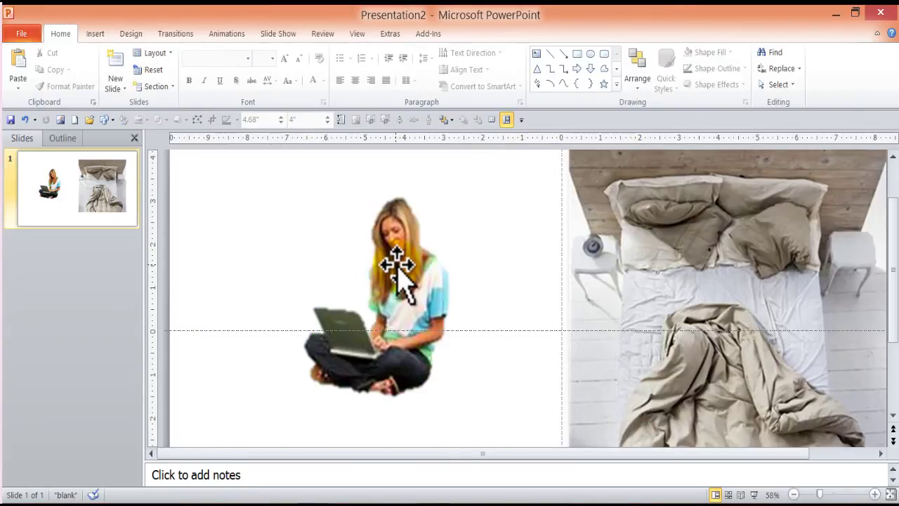
# Apply the 2.5 Point Soft Edges picture effect to the woman cutout
pyautogui.doubleClick(397, 263)
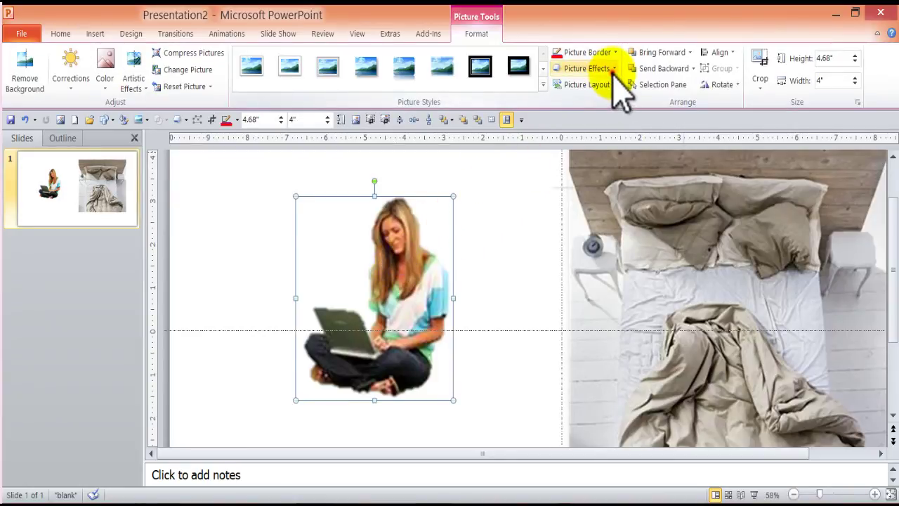
pyautogui.click(608, 68)
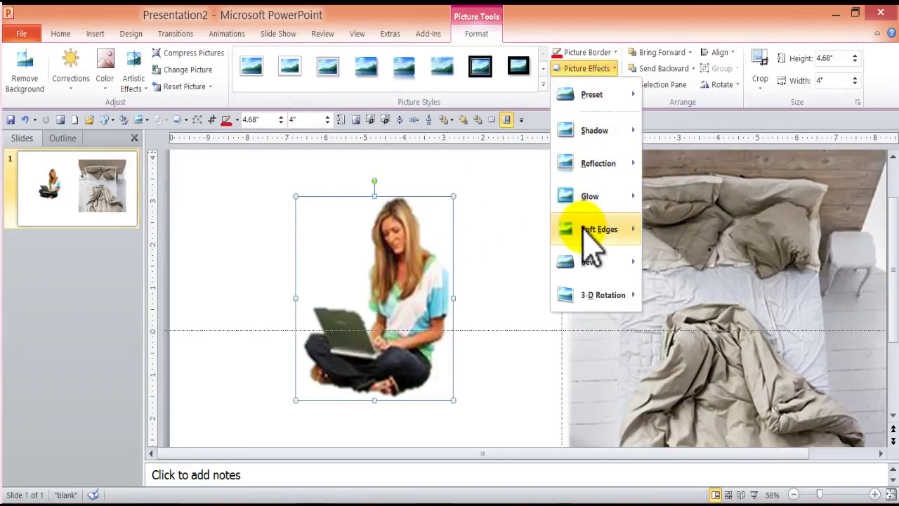
pyautogui.moveTo(598, 229)
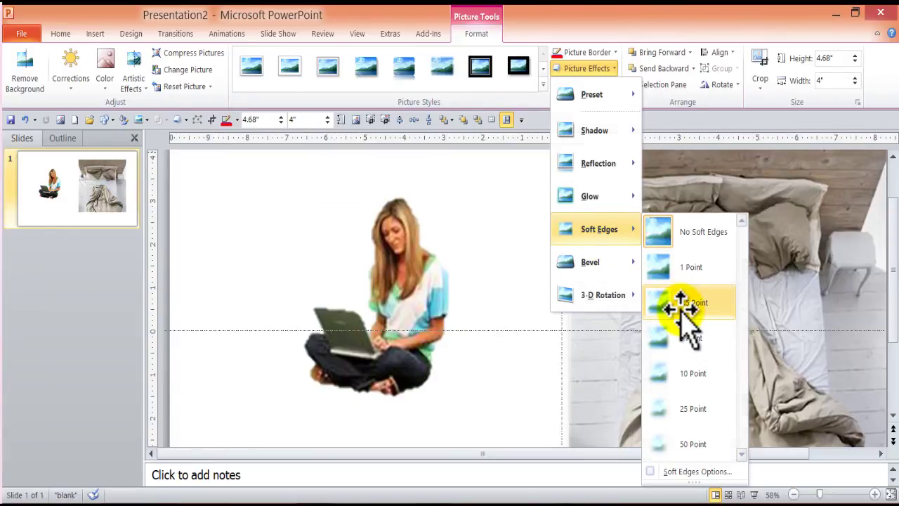
pyautogui.click(680, 303)
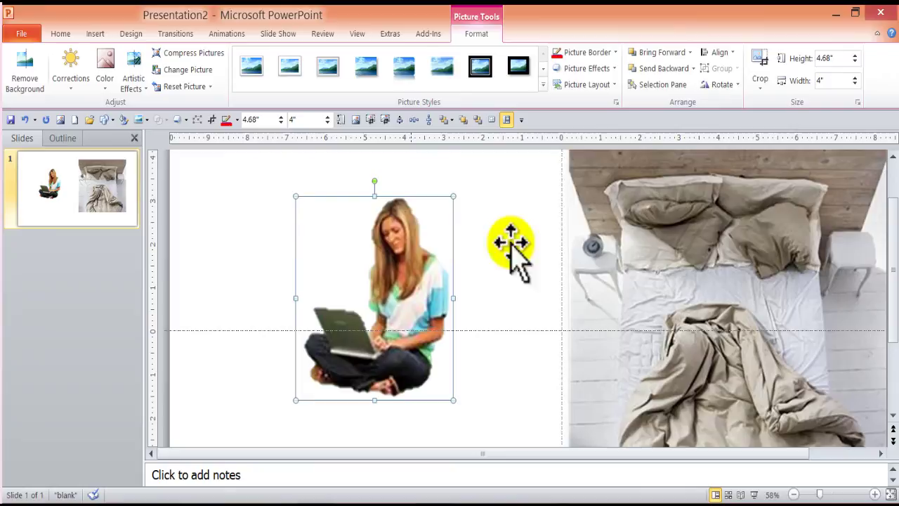
pyautogui.click(593, 68)
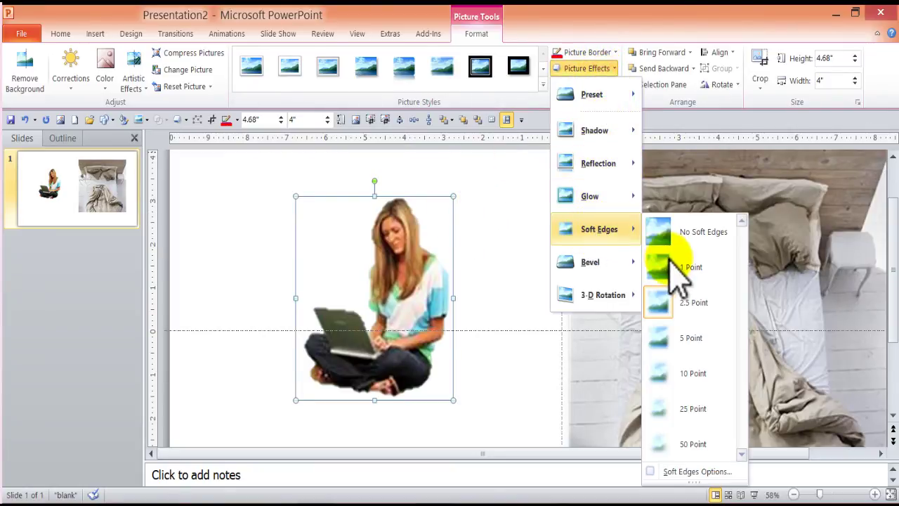
pyautogui.moveTo(599, 229)
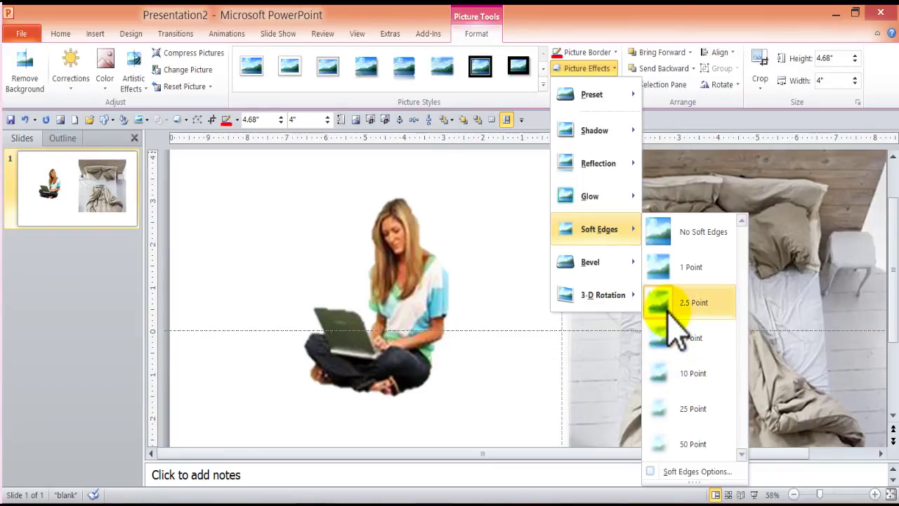
pyautogui.click(669, 312)
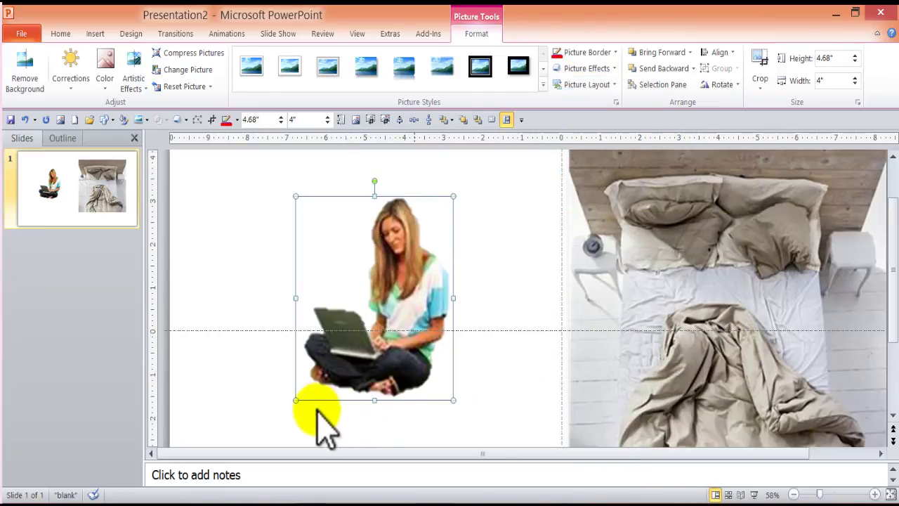
# Shrink the woman cutout and move it onto the bed photo
pyautogui.moveTo(453, 197); pyautogui.dragTo(415, 245)
pyautogui.moveTo(373, 314); pyautogui.dragTo(746, 278)
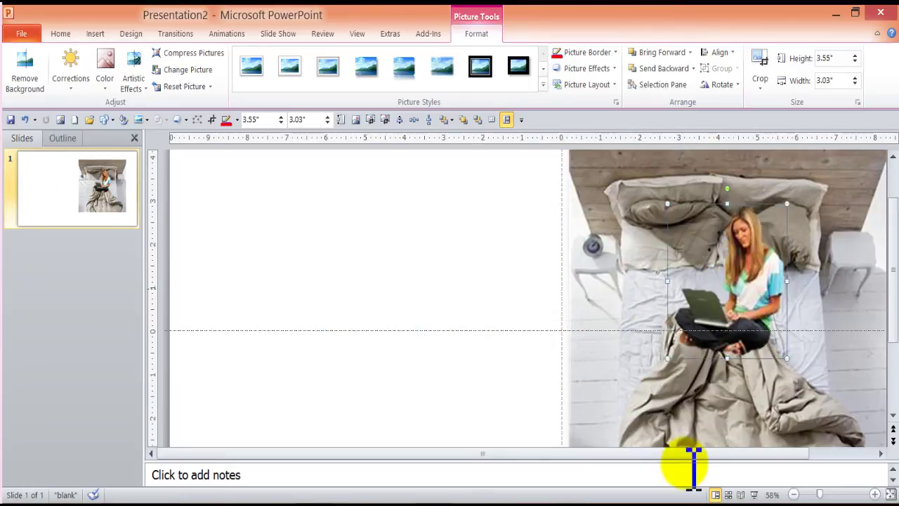
pyautogui.click(809, 495)
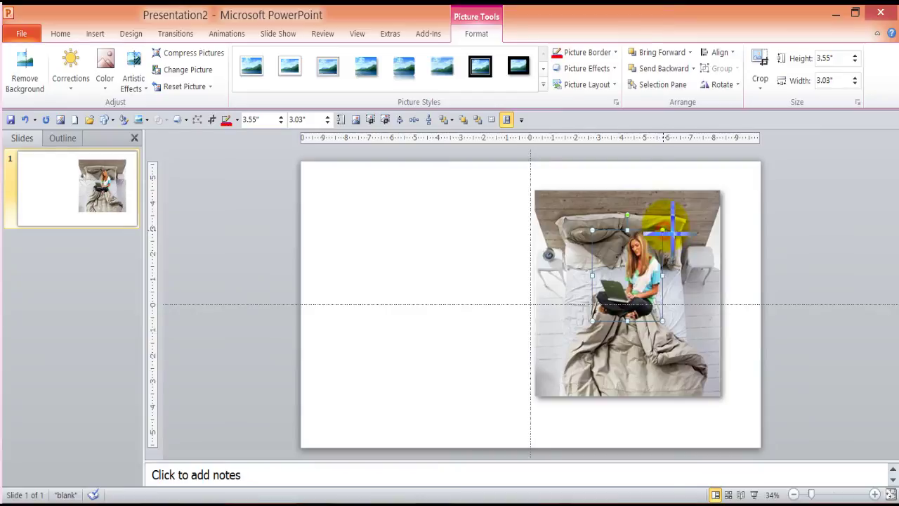
# Reposition and slightly enlarge her so she sits mid-bed at about 5" by 4.27"
pyautogui.moveTo(672, 229); pyautogui.dragTo(682, 201)
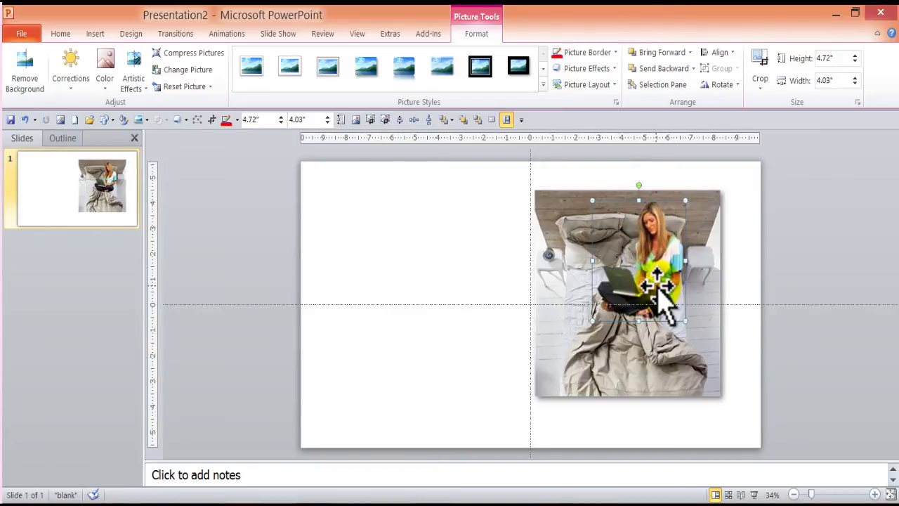
pyautogui.moveTo(656, 284); pyautogui.dragTo(653, 280)
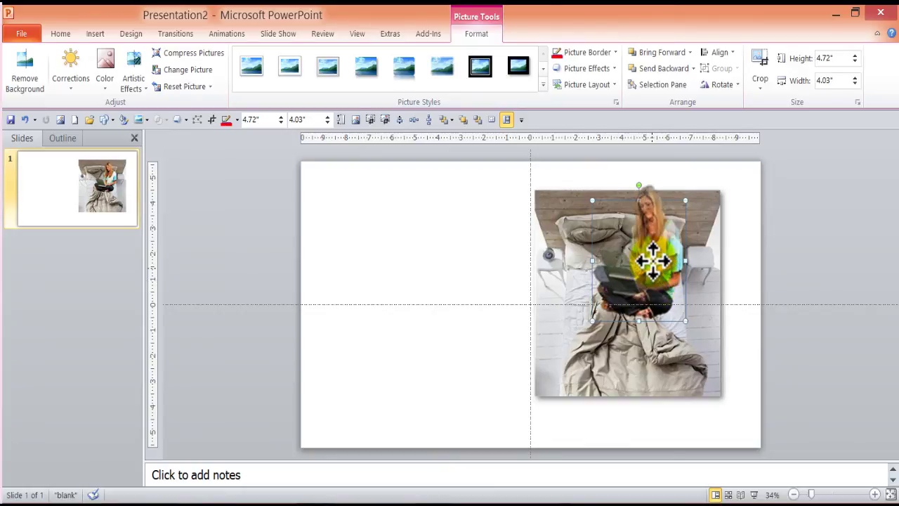
pyautogui.moveTo(653, 279)
pyautogui.mouseDown()
pyautogui.moveTo(655, 263)
pyautogui.moveTo(641, 282)
pyautogui.mouseUp()
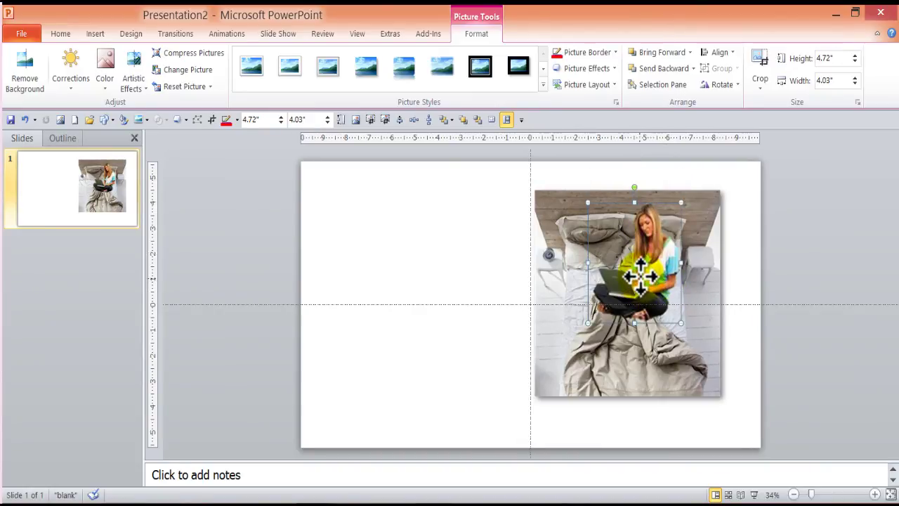
pyautogui.moveTo(640, 275); pyautogui.dragTo(634, 311)
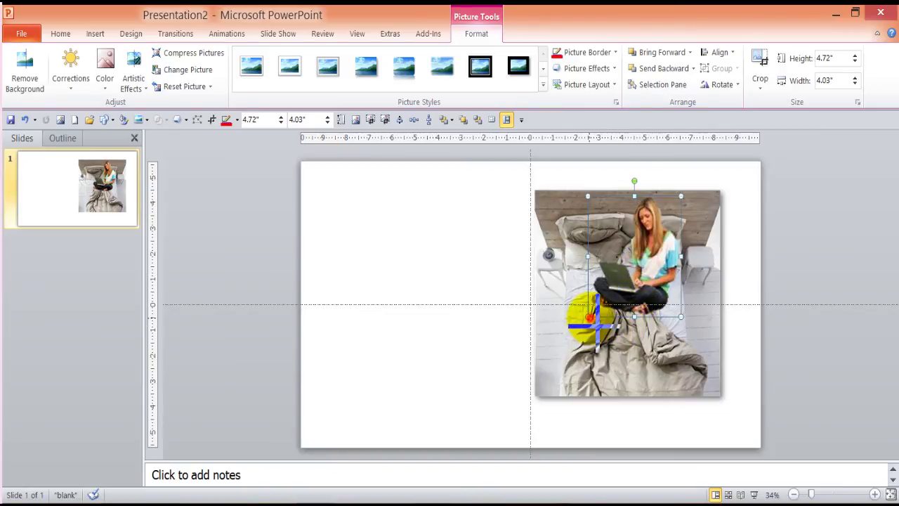
pyautogui.moveTo(593, 323); pyautogui.dragTo(588, 330)
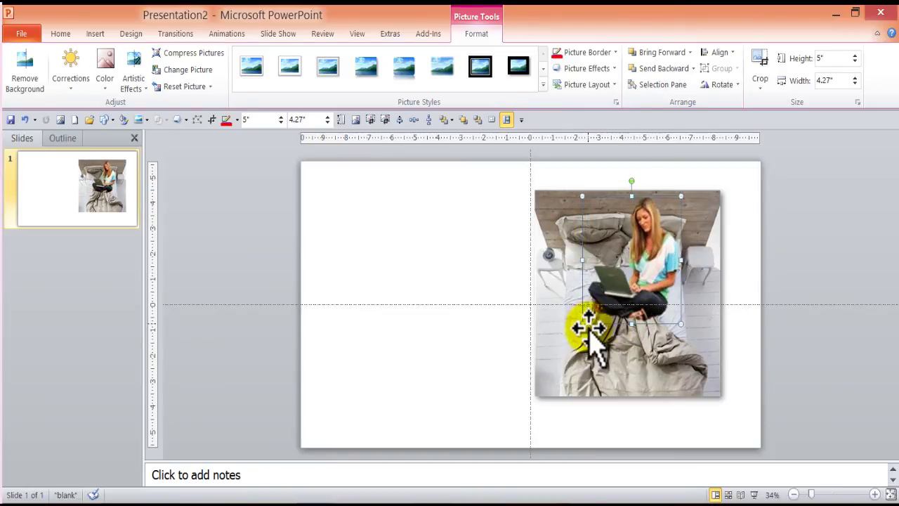
pyautogui.click(743, 420)
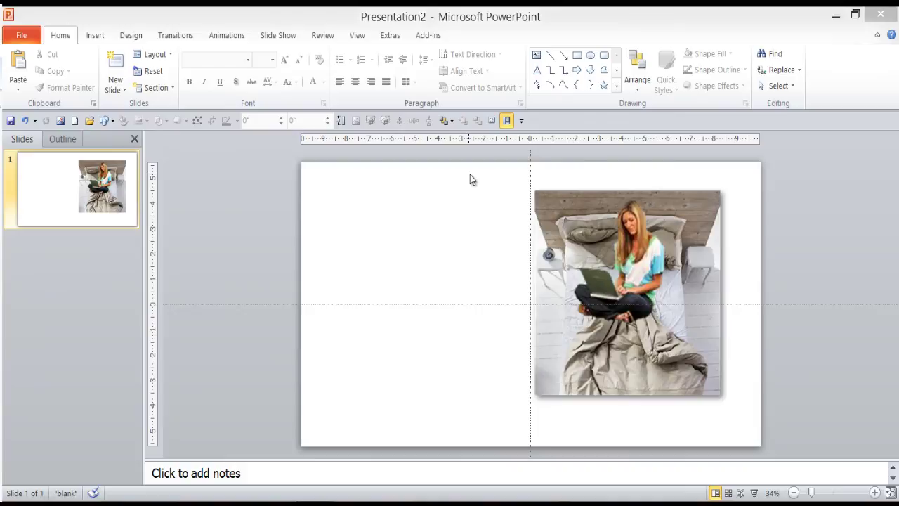
# Select both the woman cutout and bed photo and group them via Arrange > Group
pyautogui.moveTo(485, 176); pyautogui.dragTo(766, 424)
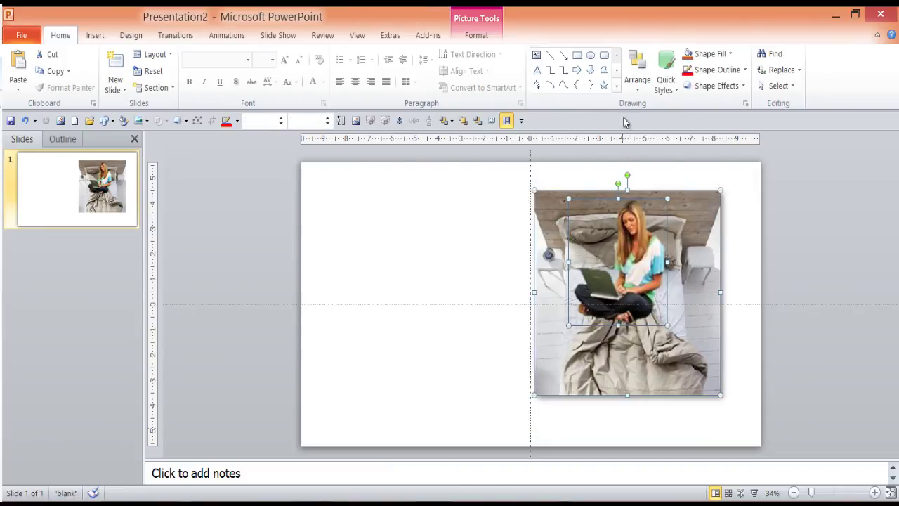
pyautogui.click(641, 91)
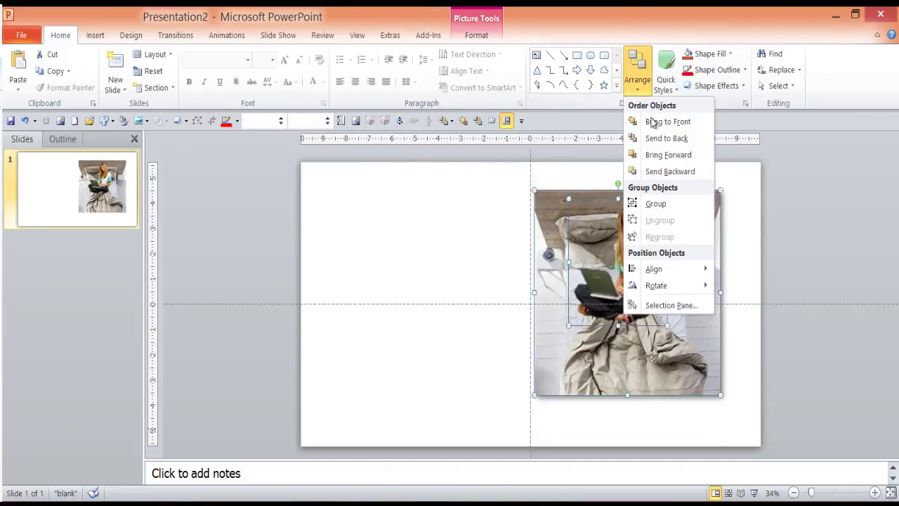
pyautogui.click(656, 205)
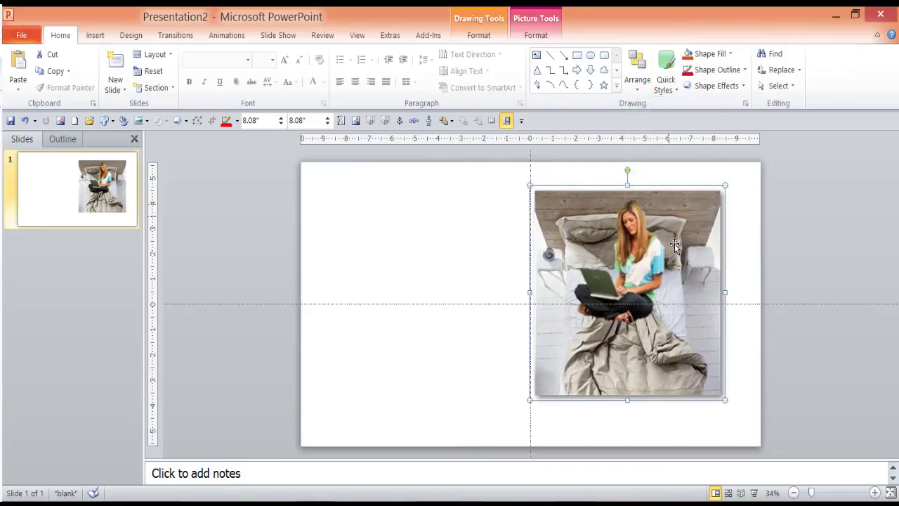
pyautogui.click(747, 295)
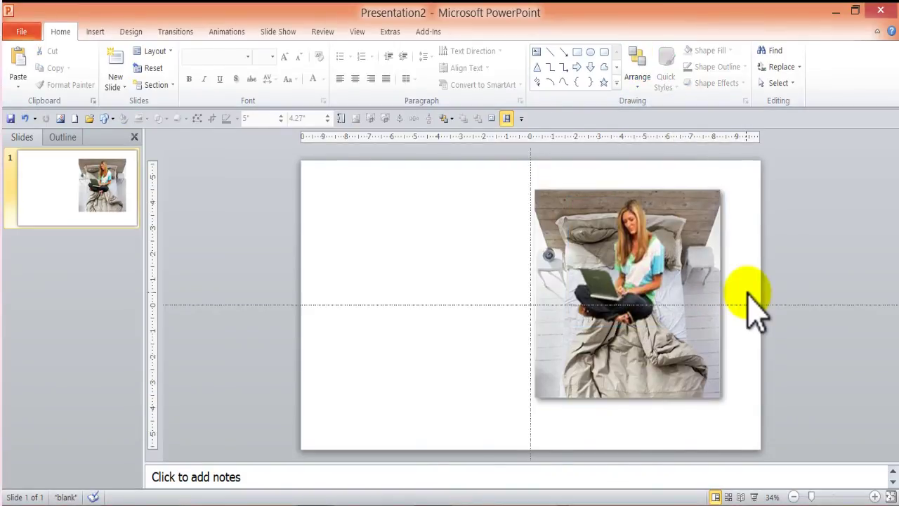